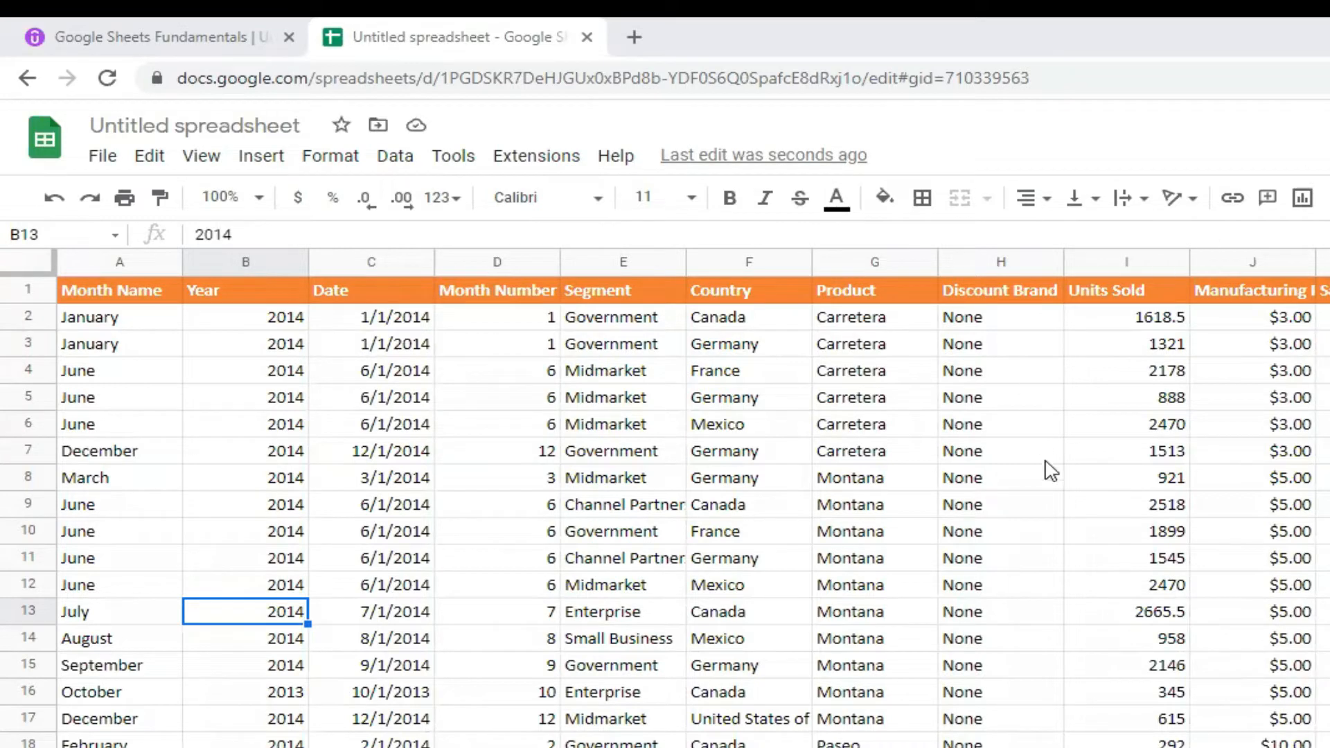
Create a pivot table on a new sheet from the whole data range A1:P701.
left_click(805, 488)
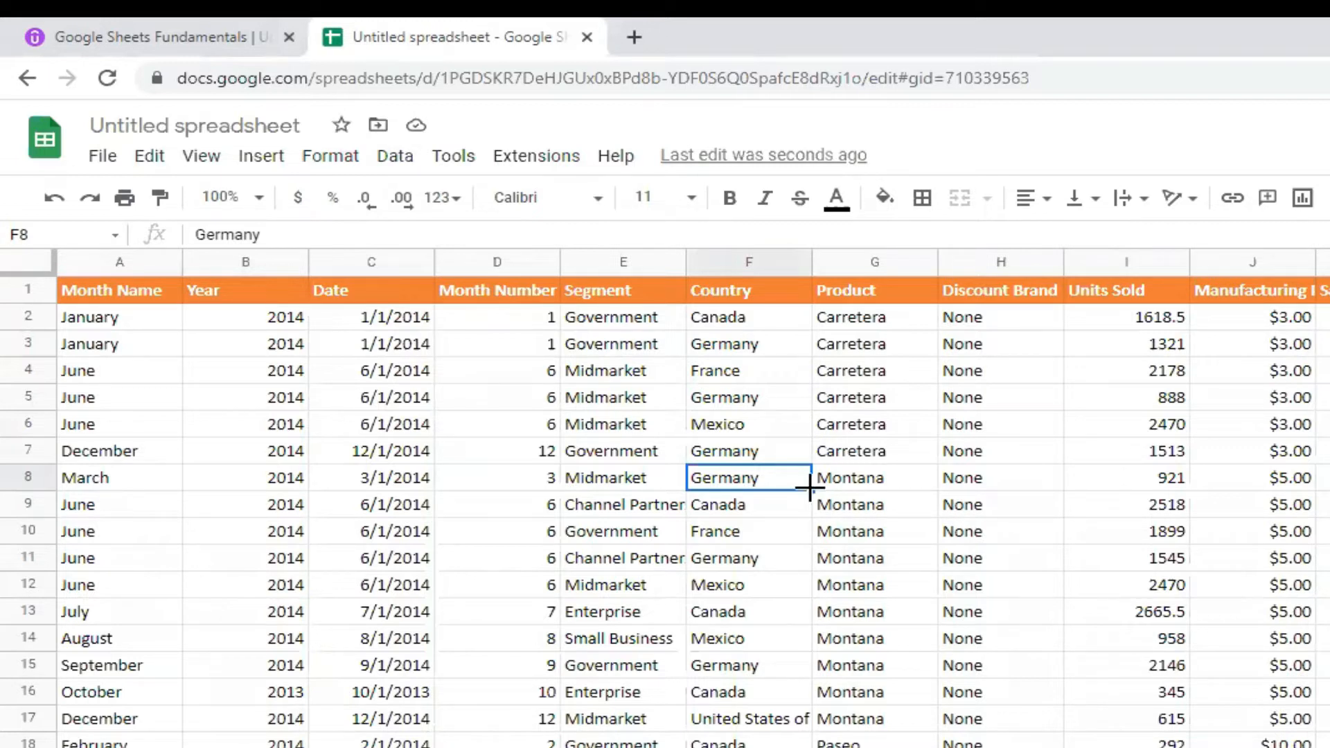
left_click(611, 541)
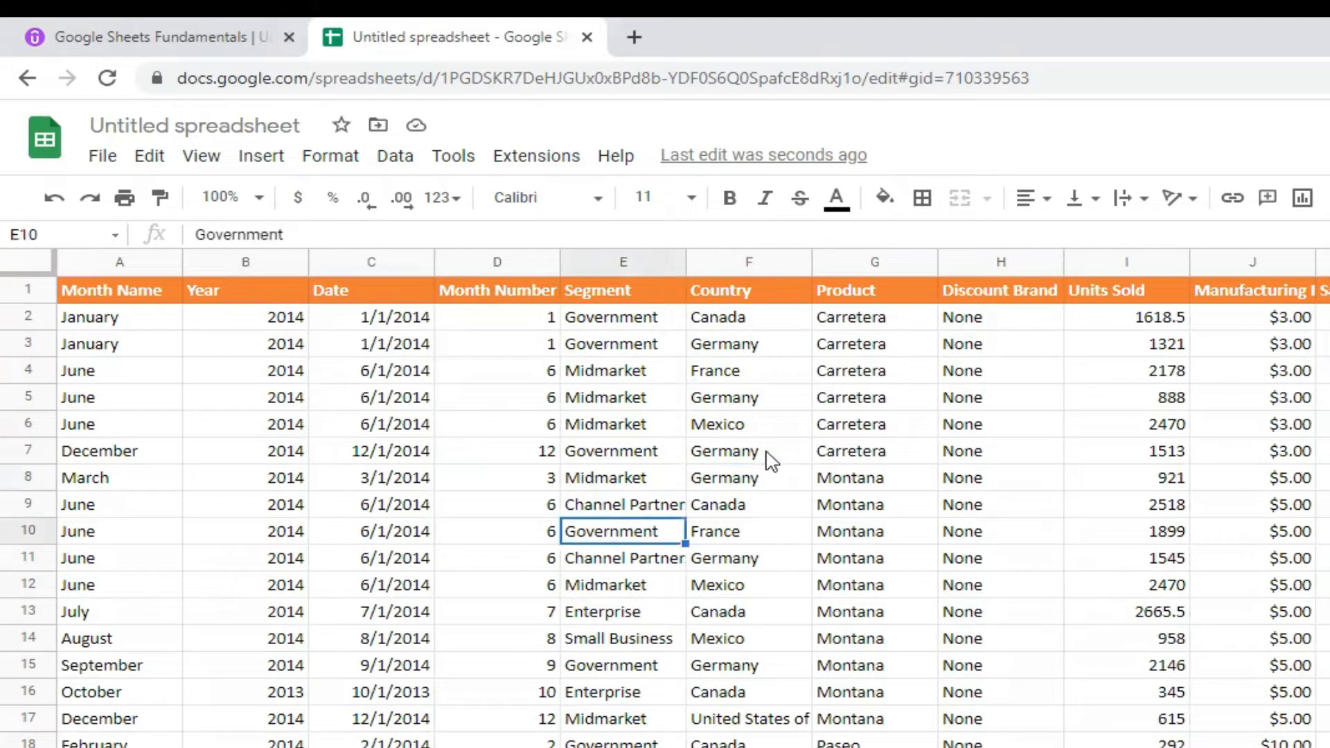
scroll(693, 512, "down", 3)
scroll(693, 513, "up", 3)
key("ctrl+a")
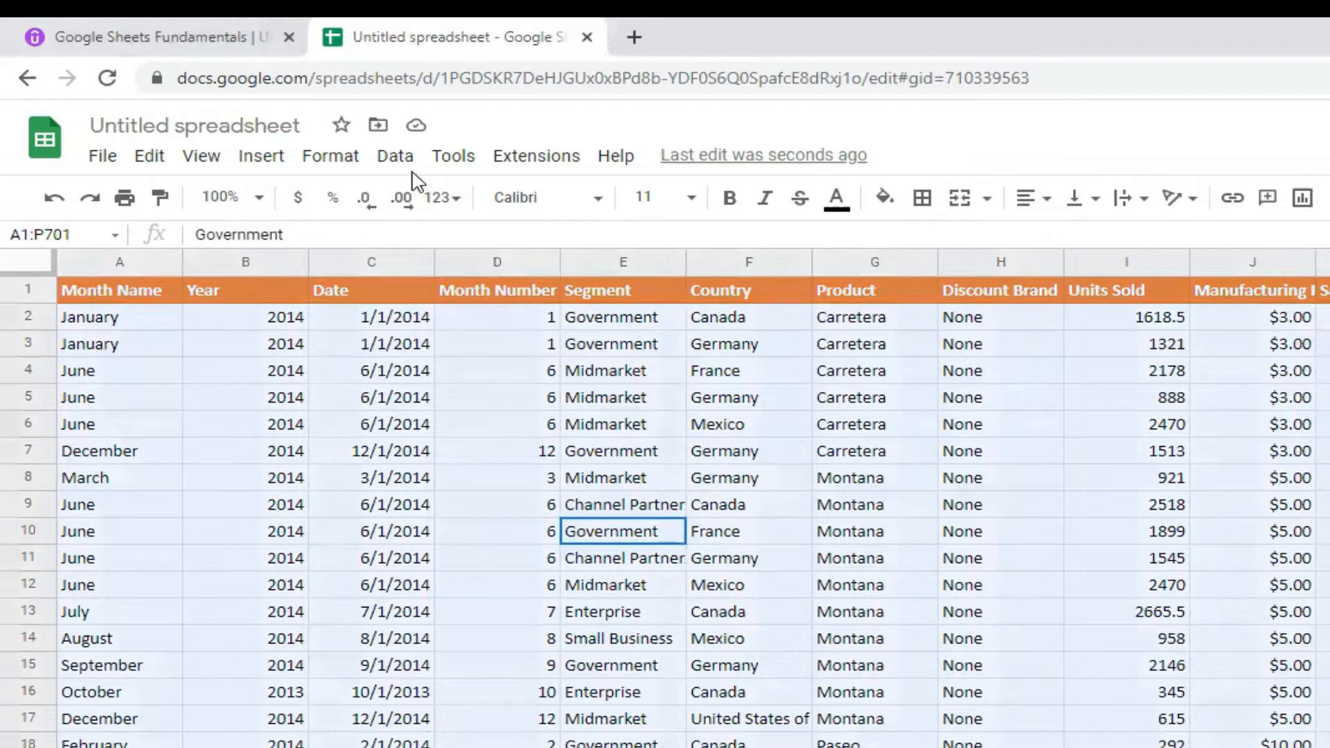
left_click(210, 161)
mouse_move(255, 163)
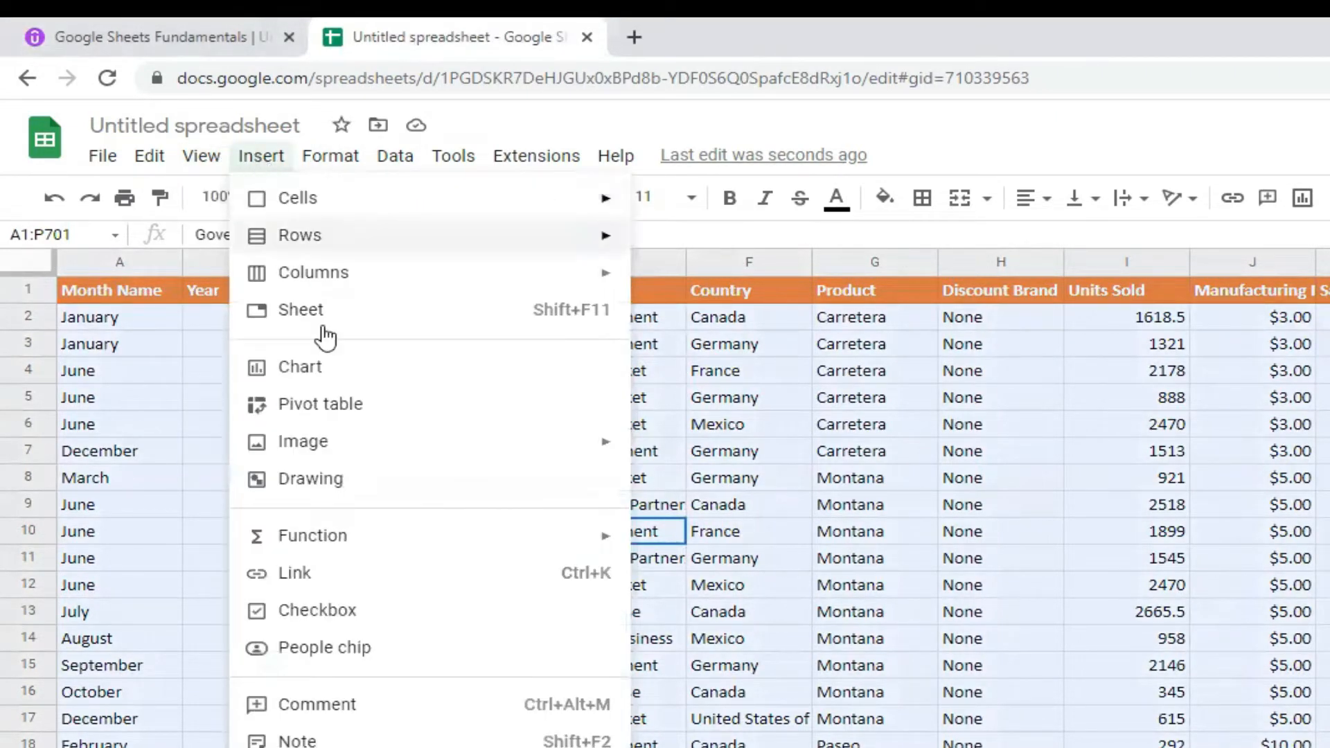
left_click(316, 415)
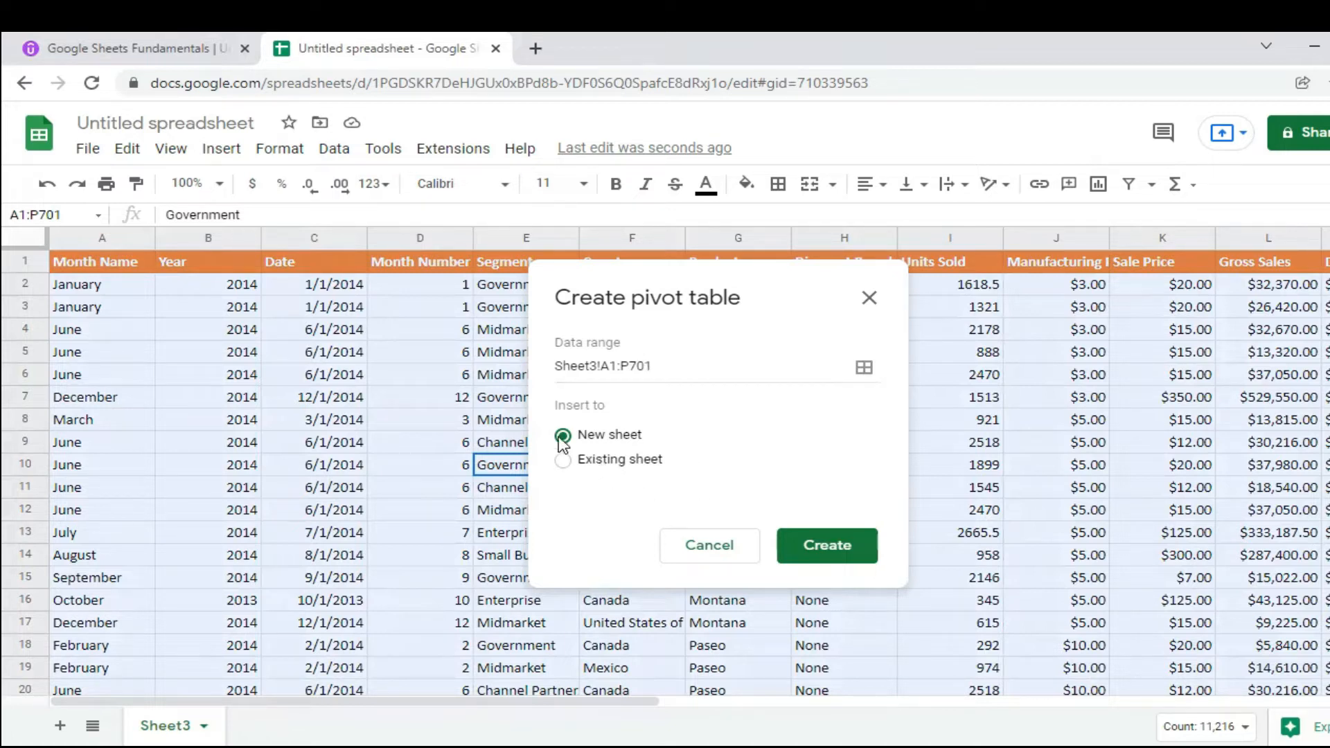
left_click(828, 547)
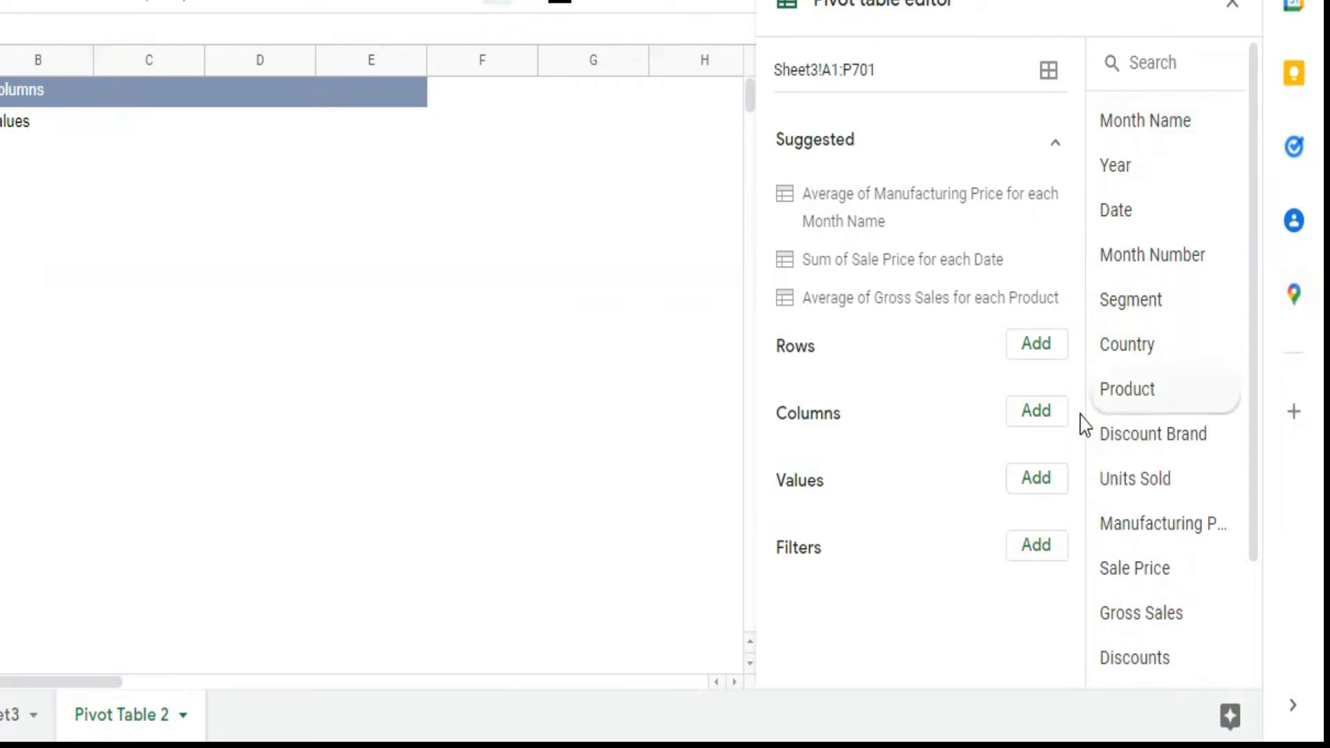
Add Country to the pivot table's rows and Segment to its columns.
left_click(1034, 350)
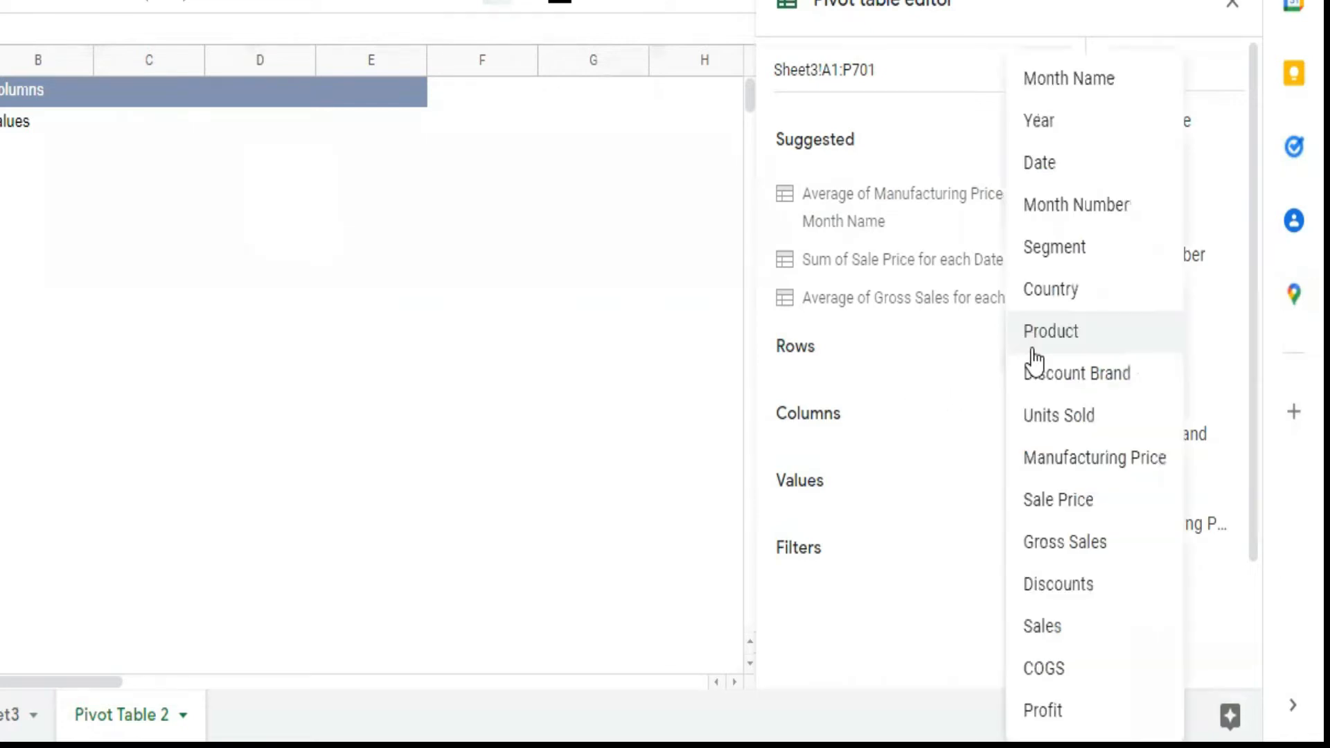
left_click(1058, 301)
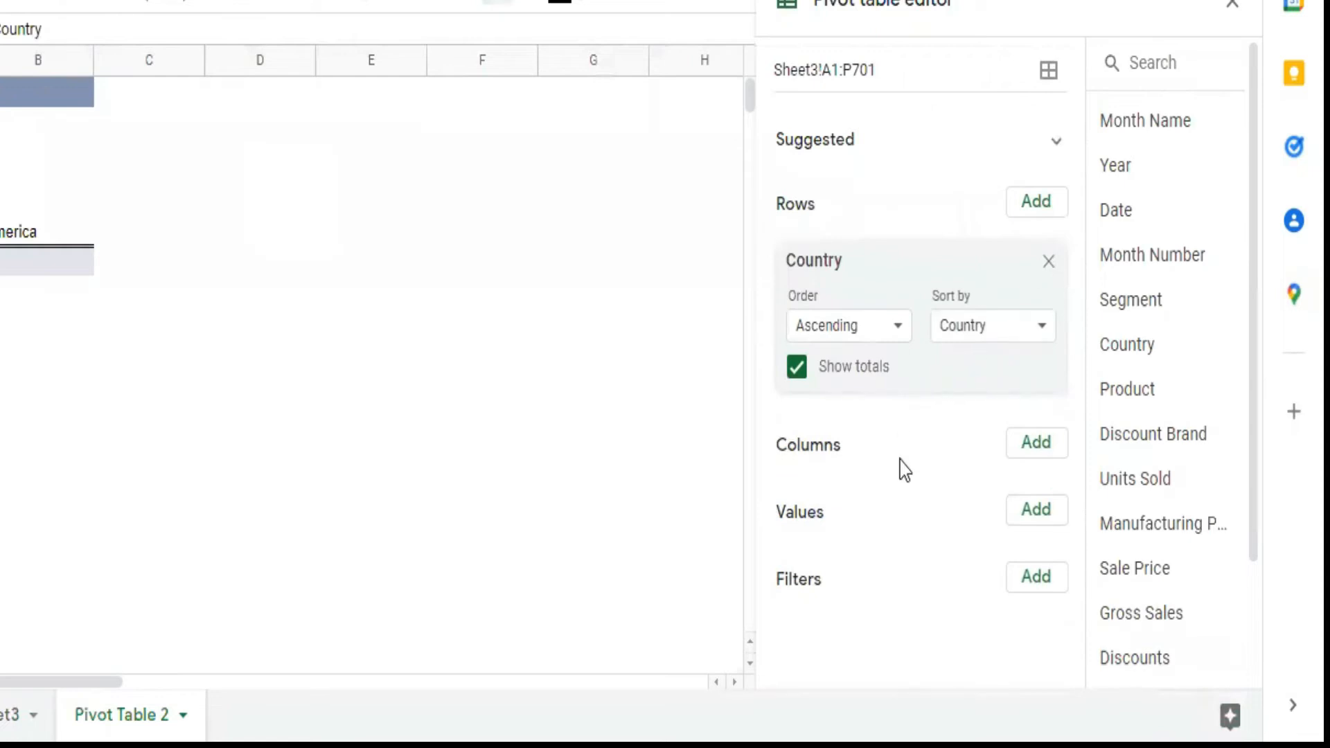
left_click(1032, 458)
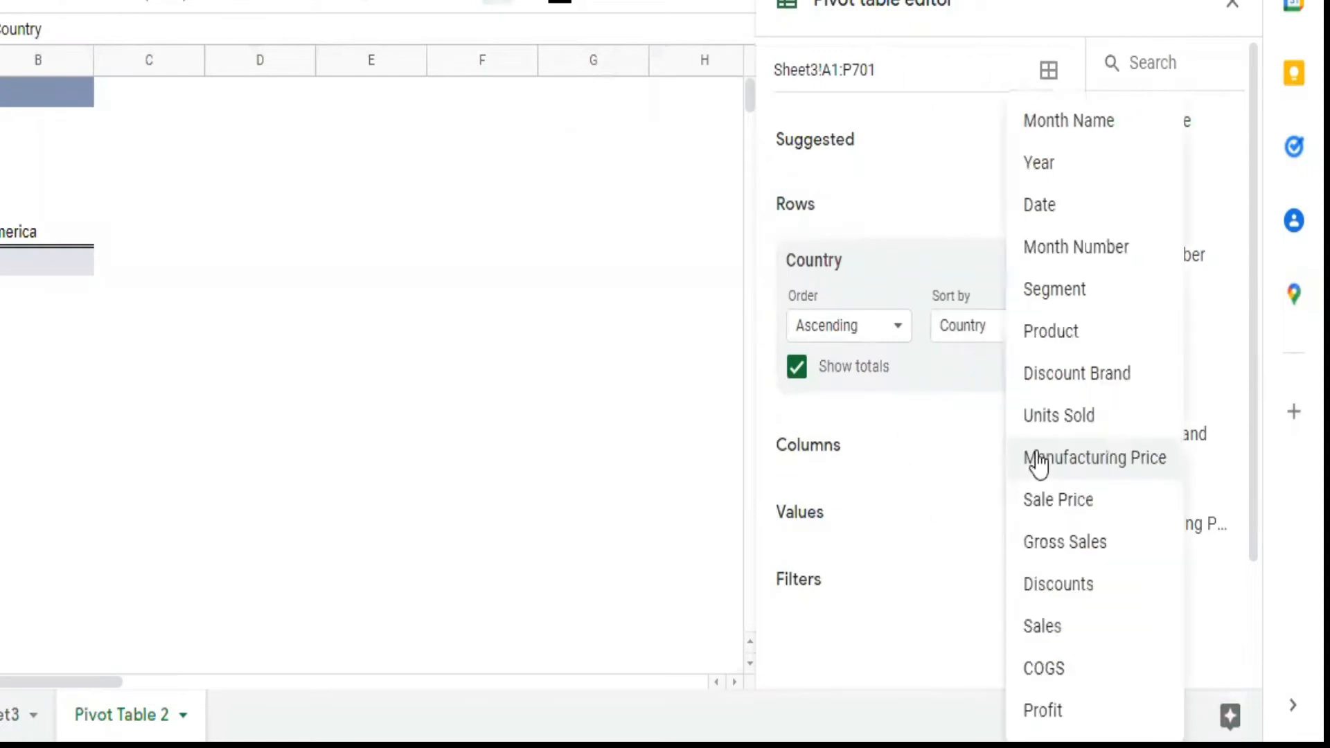
left_click(1059, 300)
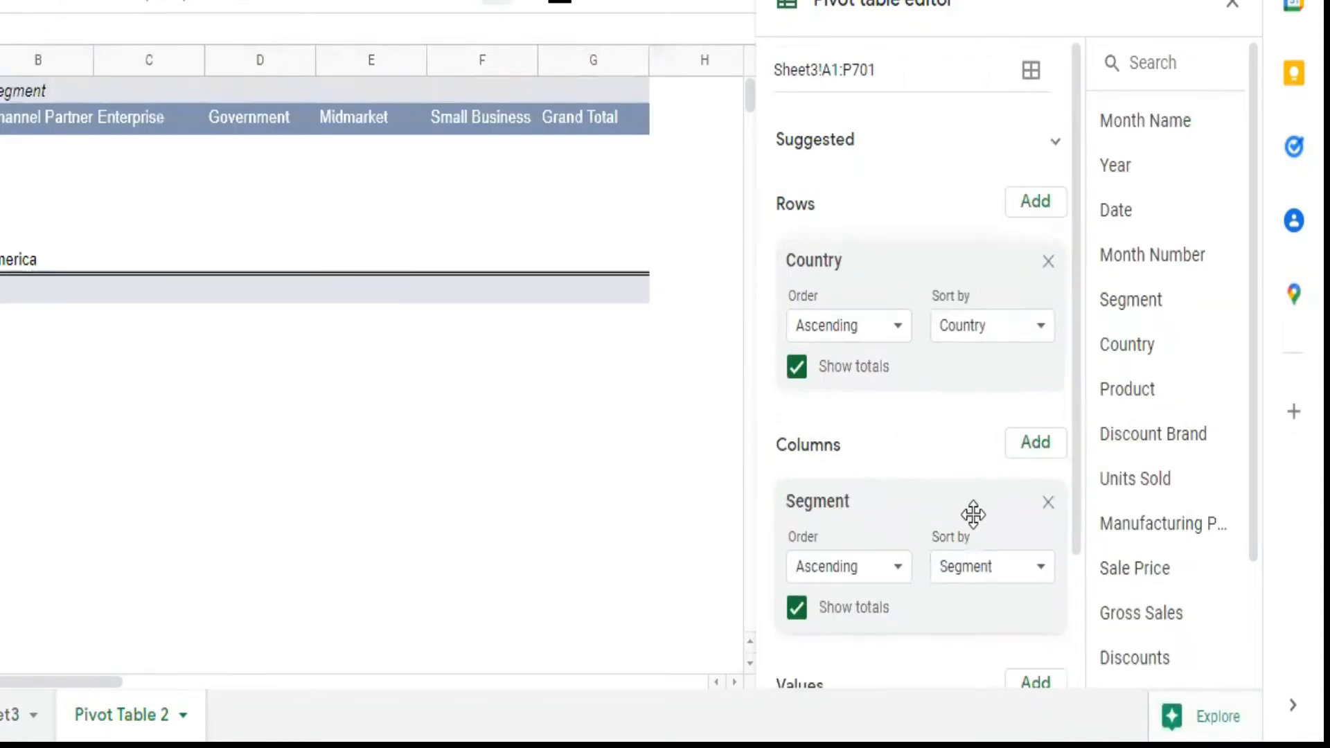
Add Sales to the pivot table's values, summarized by SUM.
scroll(976, 514, "down", 1)
scroll(975, 514, "down", 2)
left_click(1034, 528)
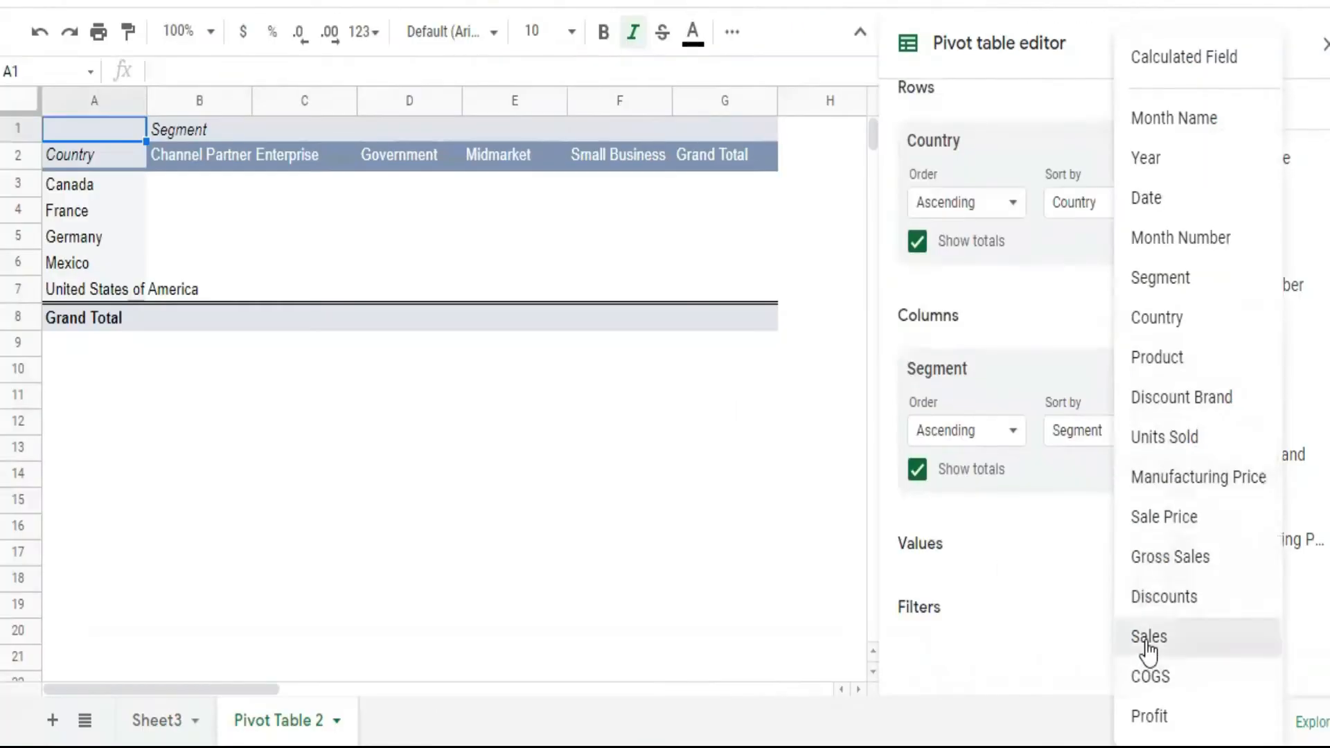
left_click(1041, 625)
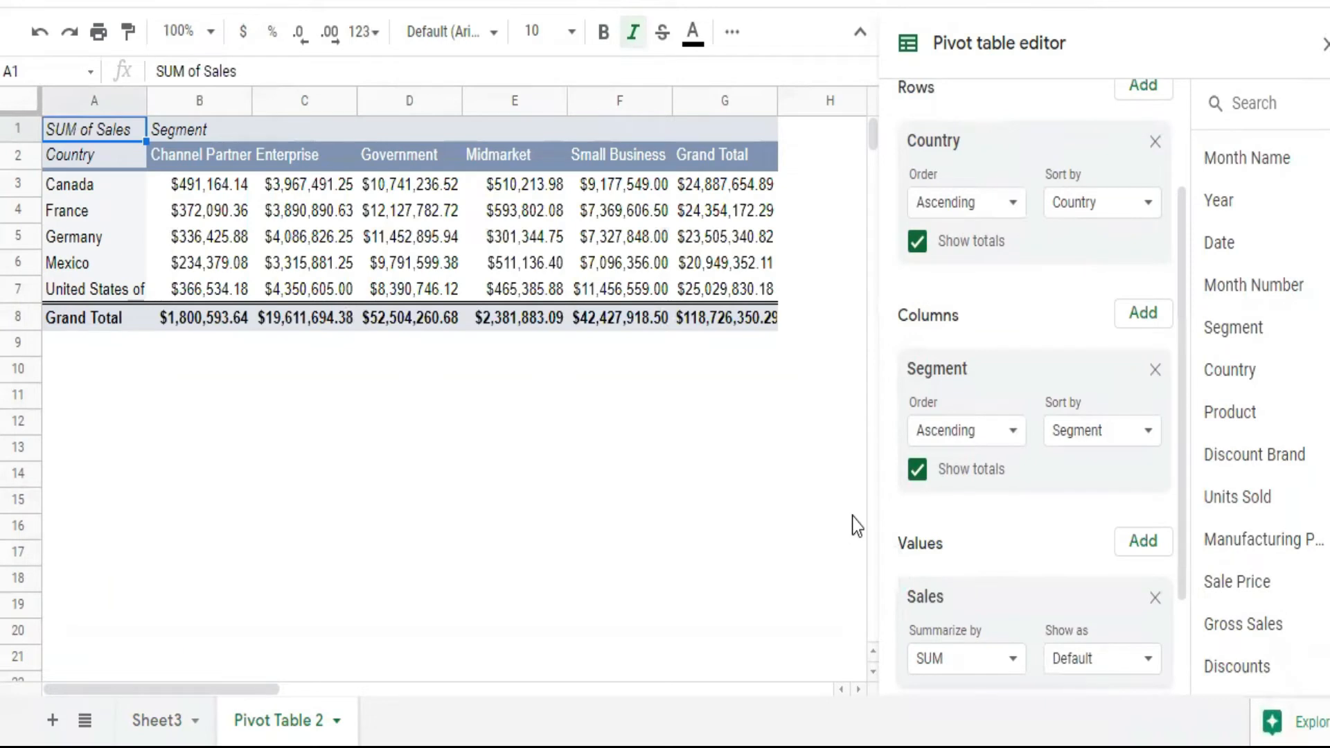
scroll(852, 517, "down", 1)
scroll(1039, 326, "down", 2)
scroll(1030, 350, "up", 4)
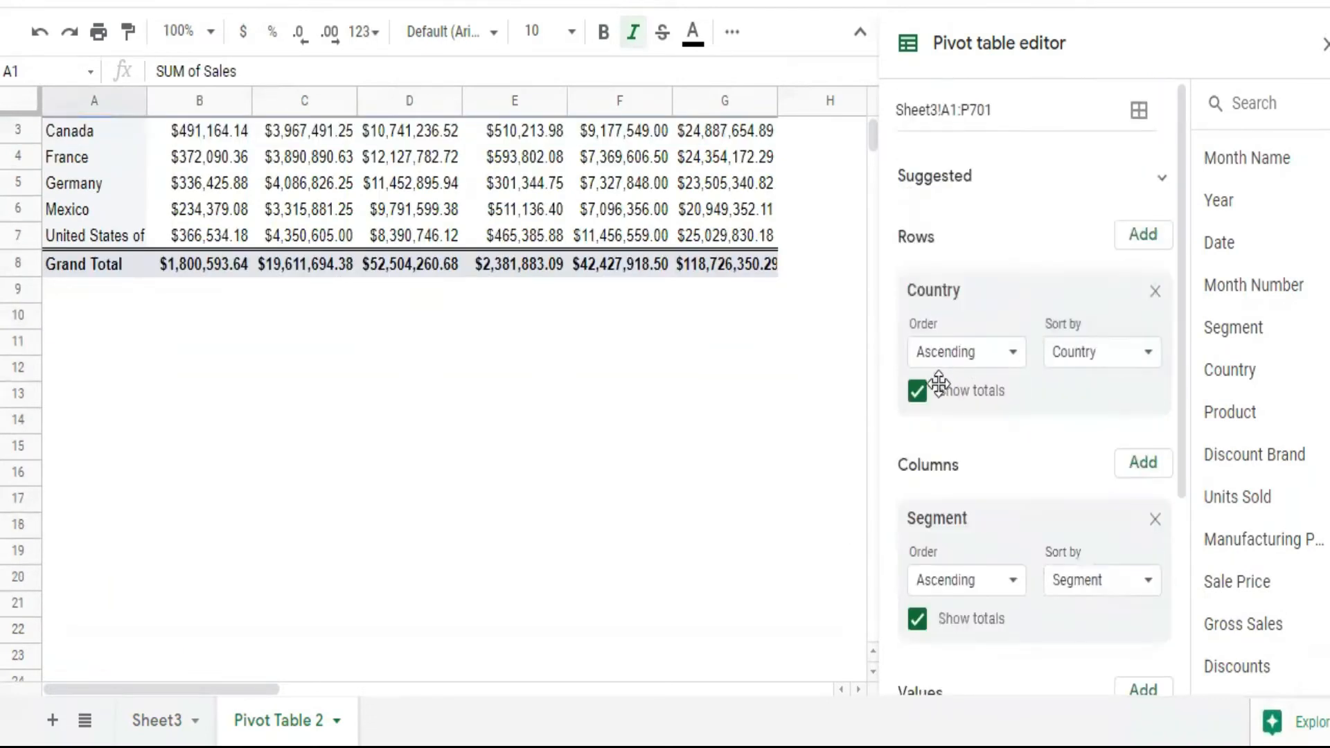
Format the pivot table's country sales values in B3:G7 as Number.
left_click(740, 343)
scroll(508, 381, "up", 1)
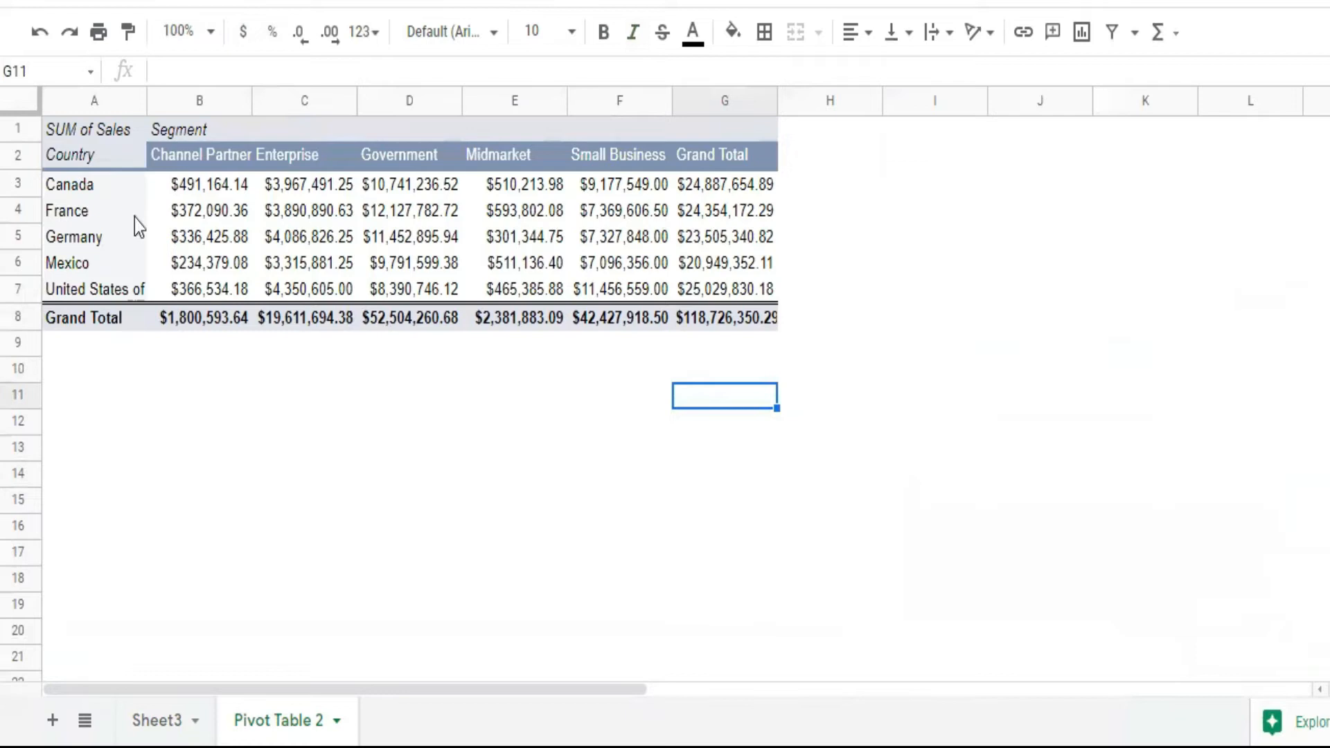
left_click_drag(187, 183, 734, 277)
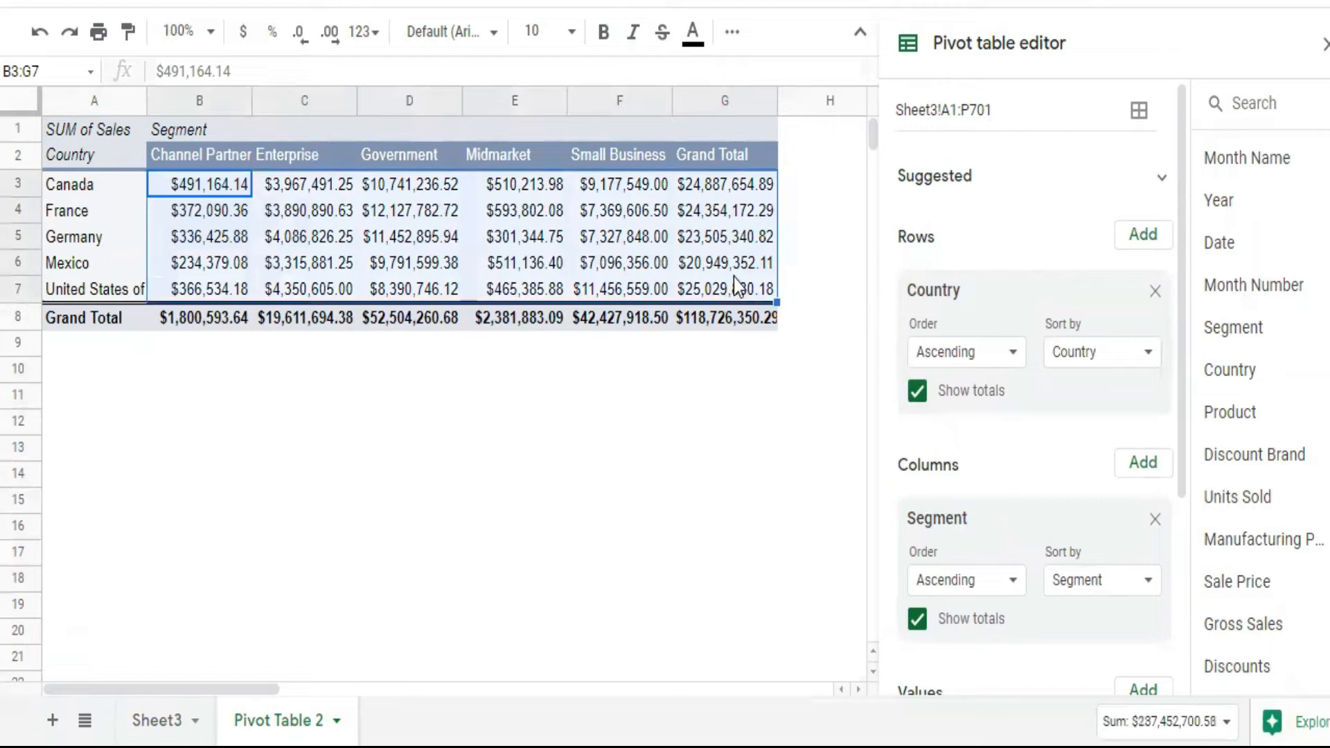
left_click(374, 41)
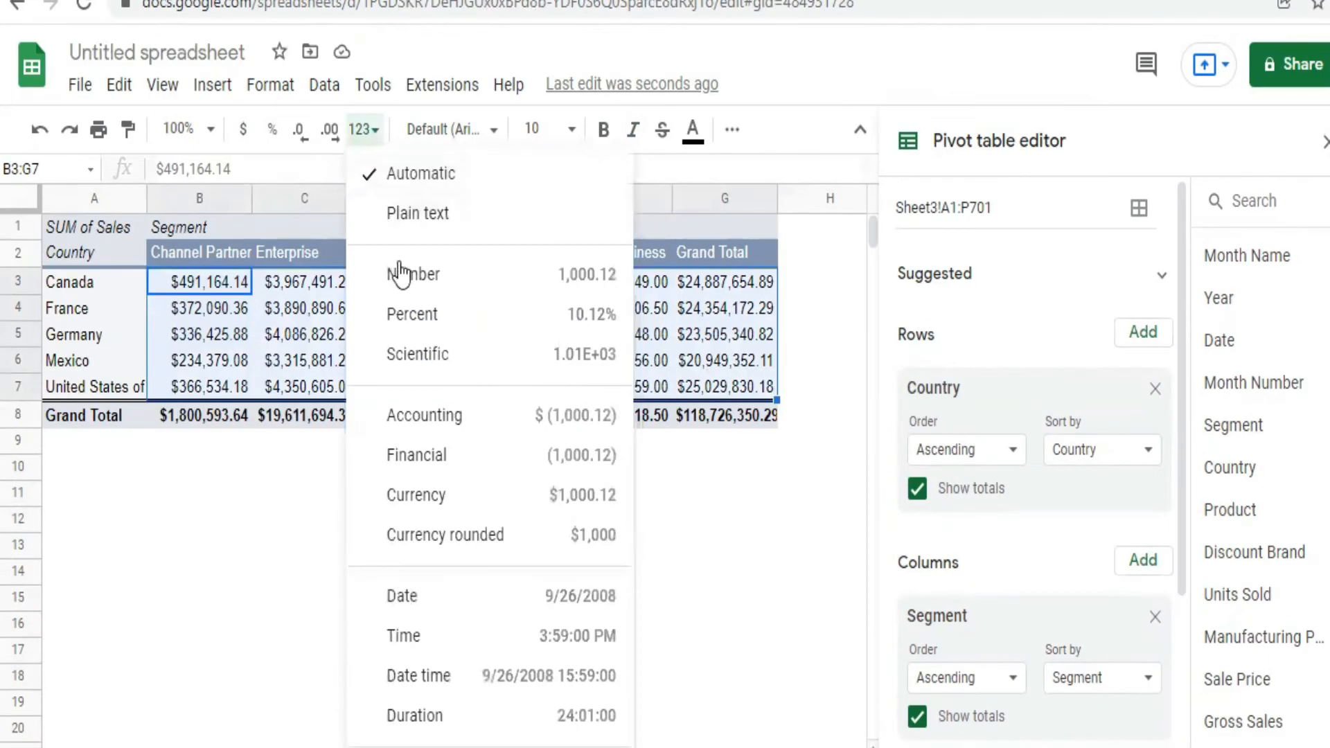
left_click(401, 273)
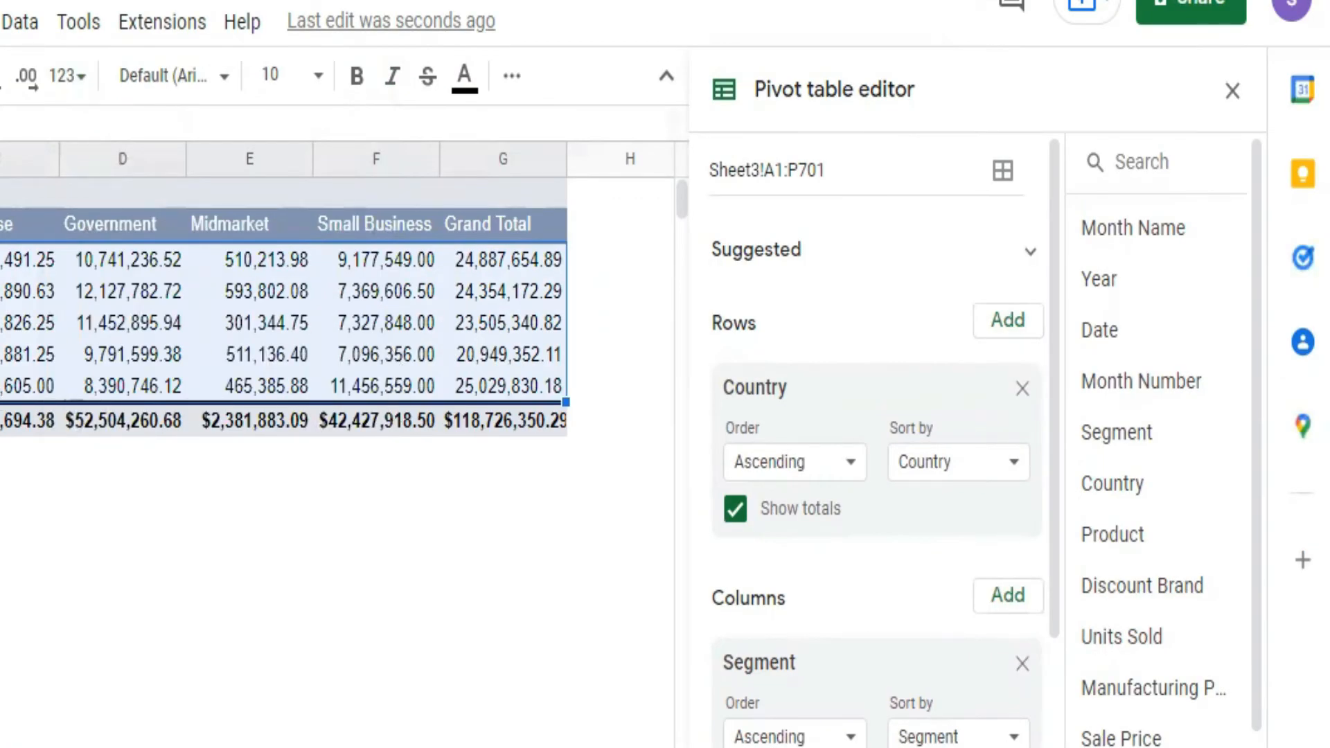
Format the values in the Grand Total row as Number.
left_click_drag(35, 421, 505, 420)
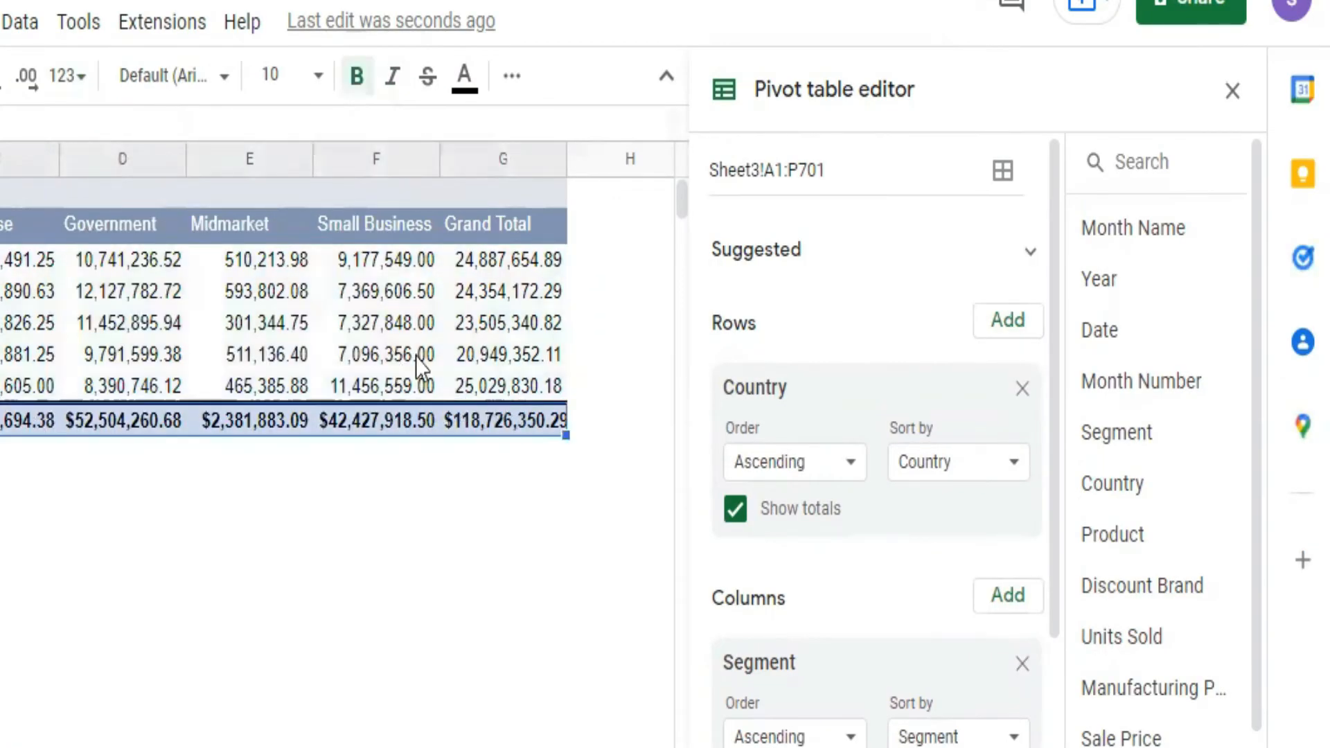
left_click(67, 77)
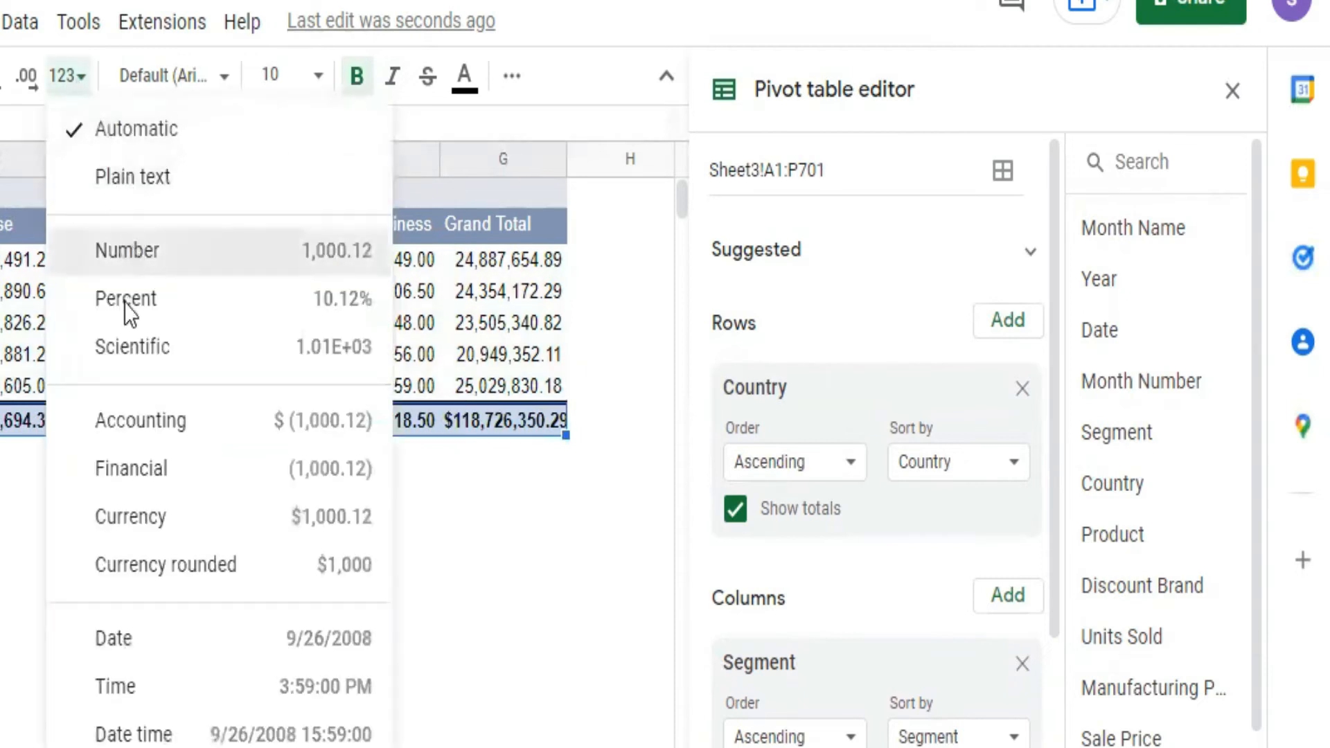
left_click(127, 251)
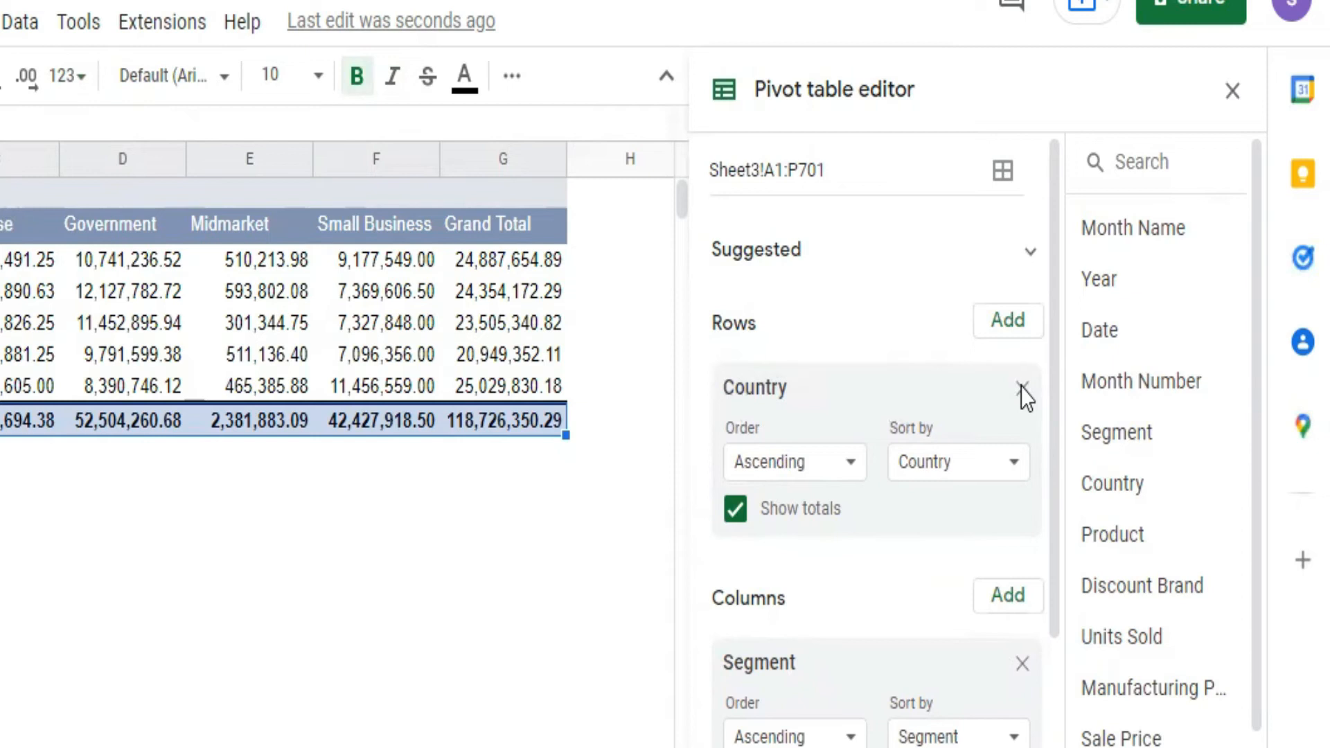
Remove the Country, Segment and Sales fields from the pivot table.
left_click(1023, 388)
left_click(1022, 664)
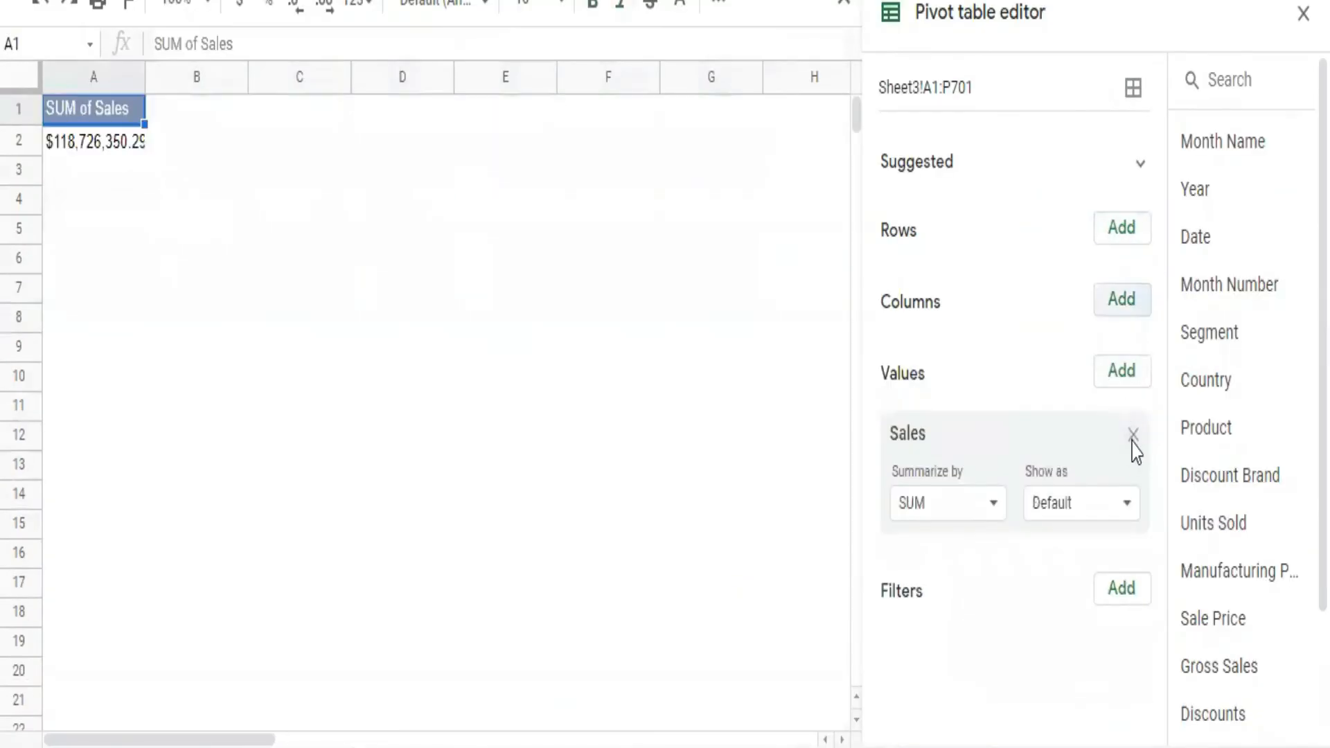
left_click(1130, 436)
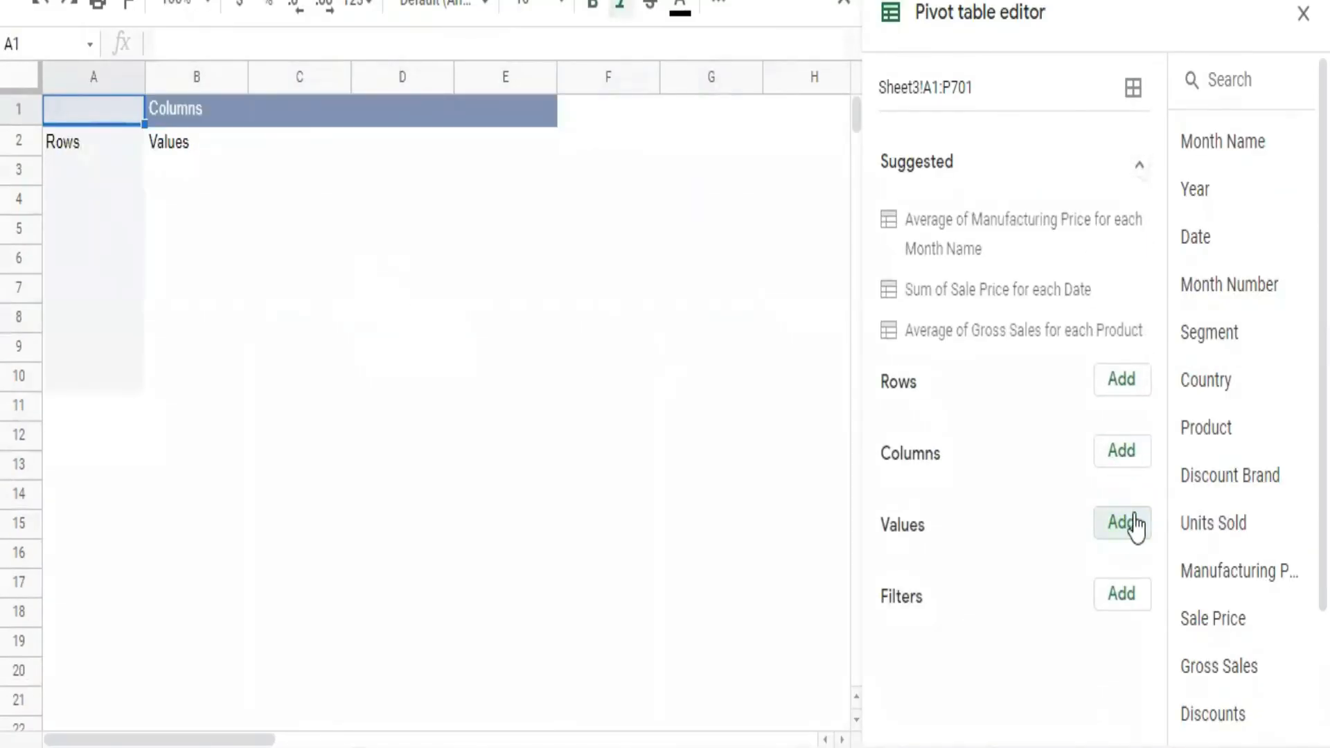
Add Product to the pivot table's rows and Country to its columns.
left_click(1121, 383)
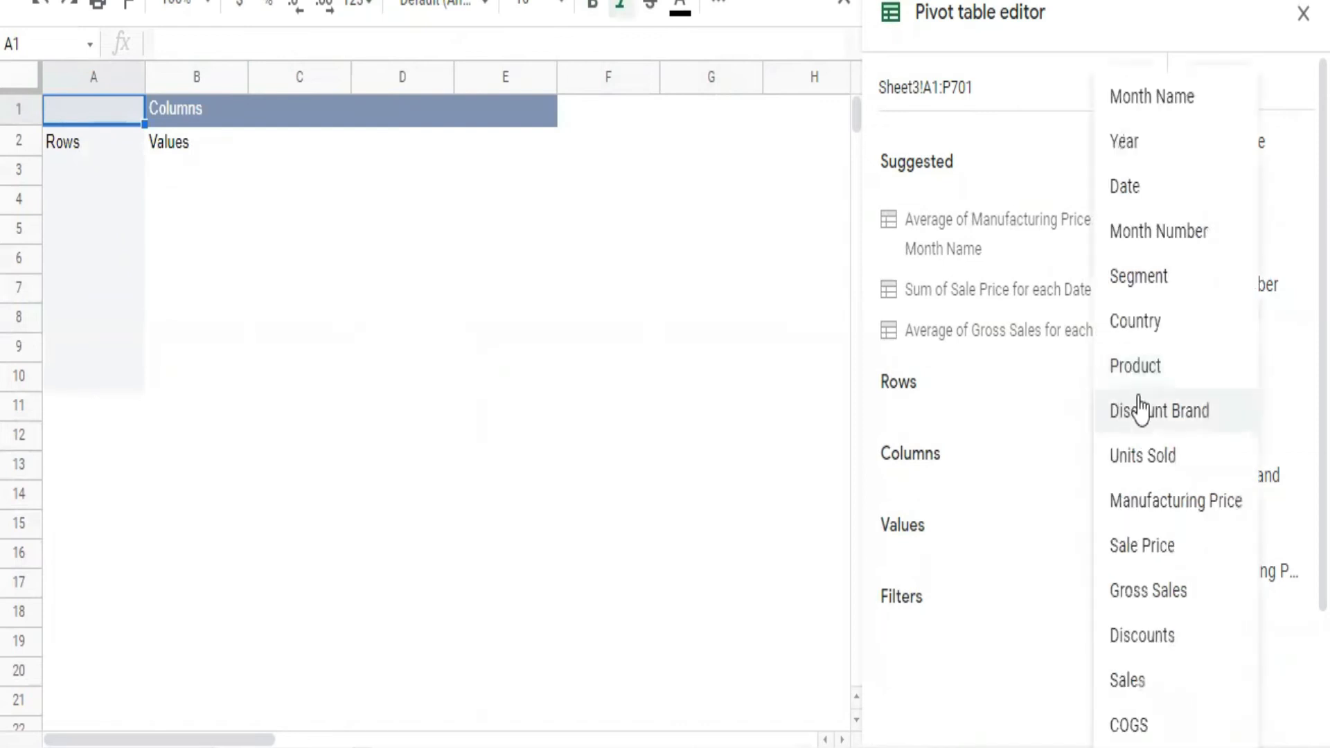
left_click(1147, 384)
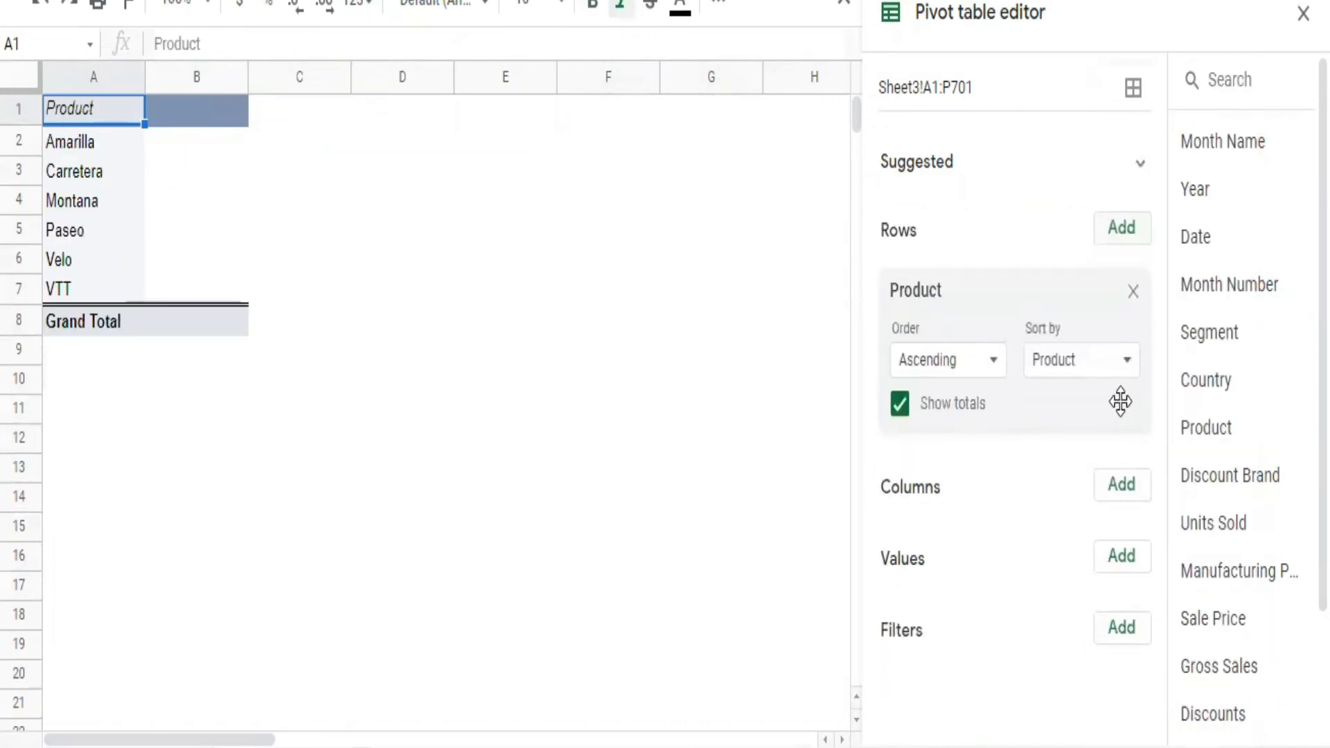
left_click(1121, 498)
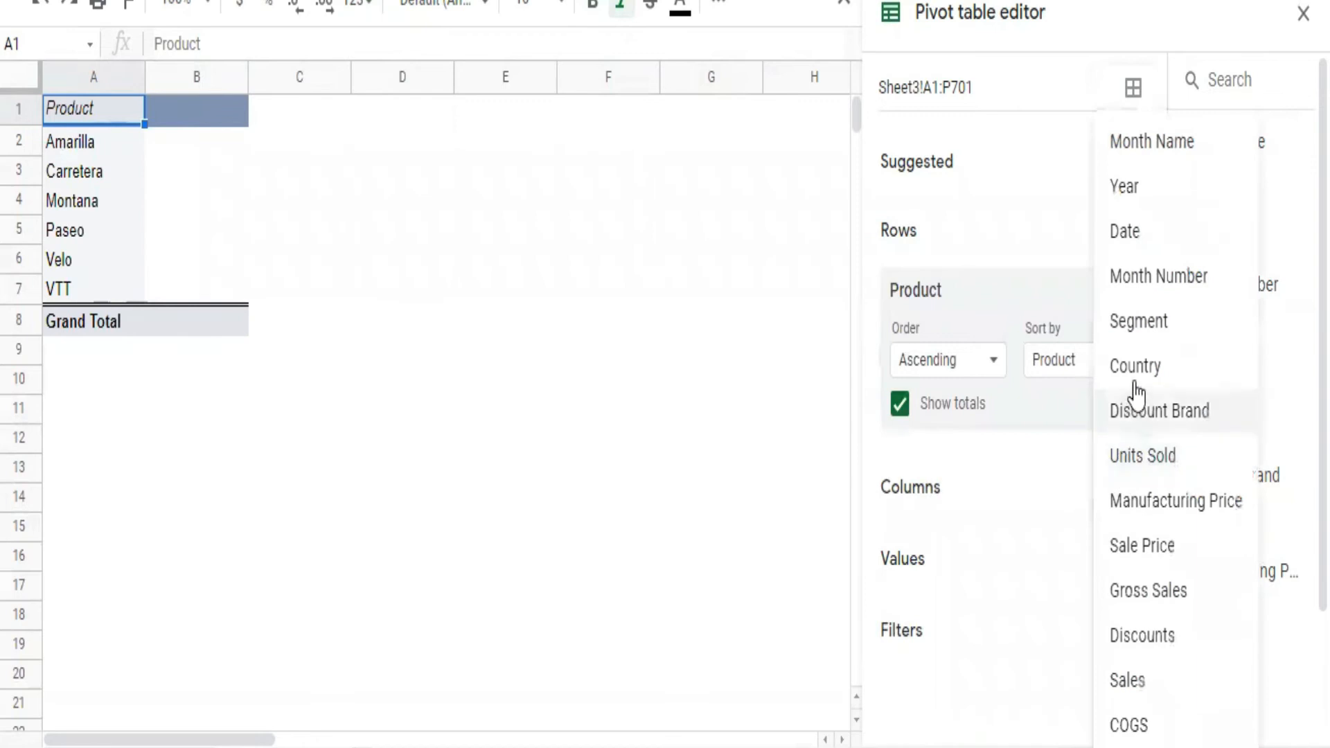
left_click(1144, 378)
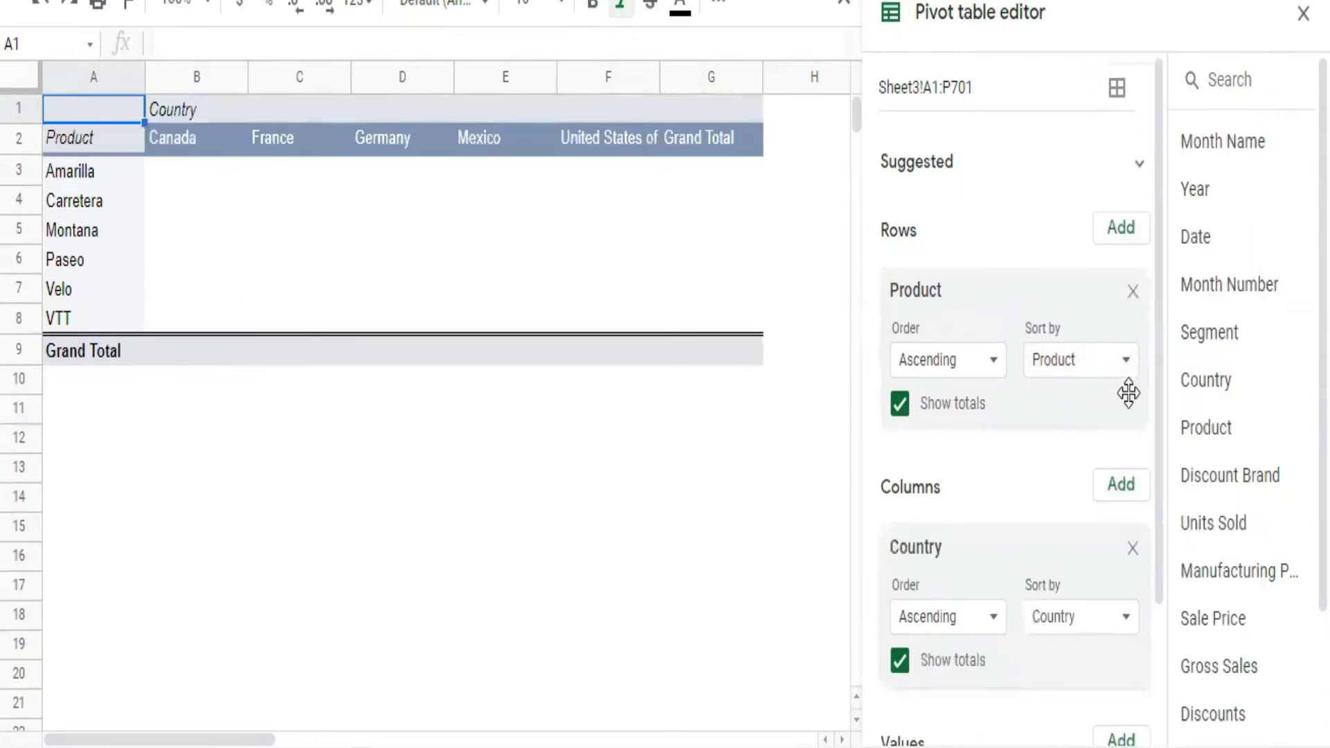
Add Profit to the pivot table's values, summarized by SUM.
scroll(1081, 603, "down", 3)
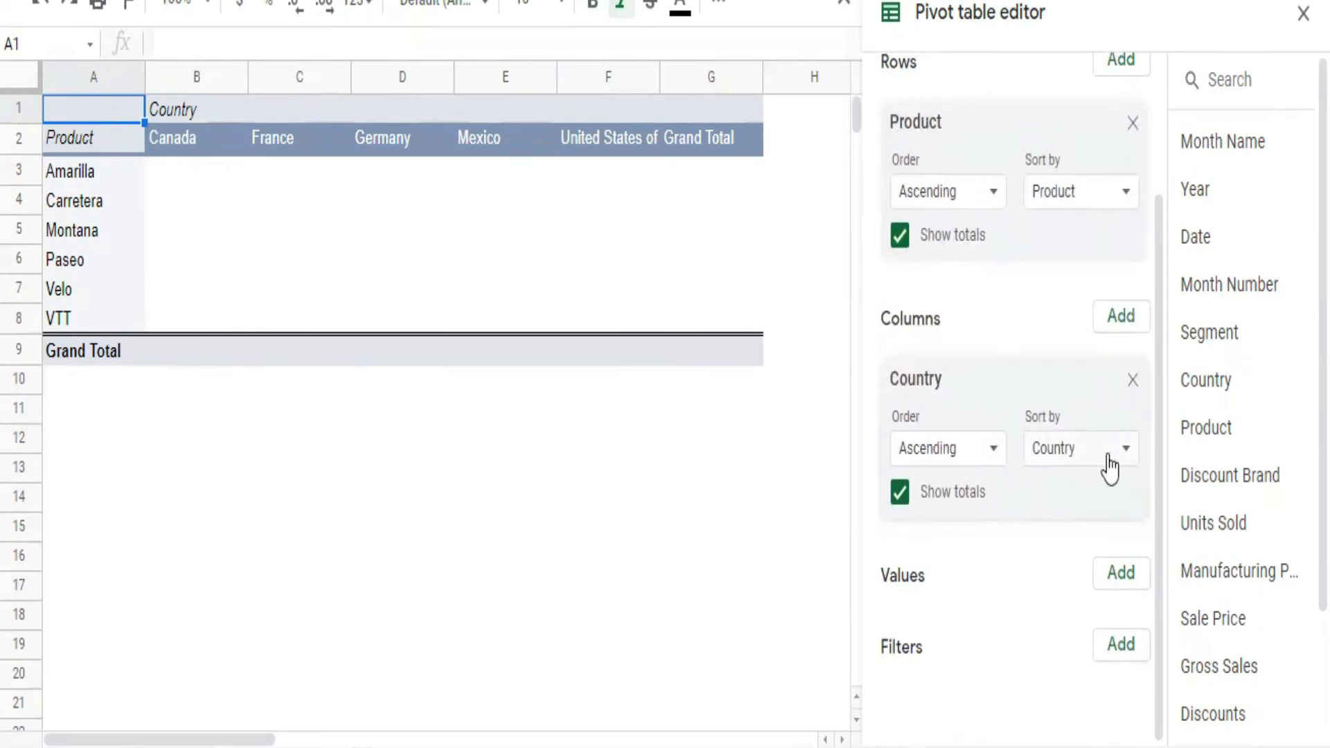
left_click(1118, 575)
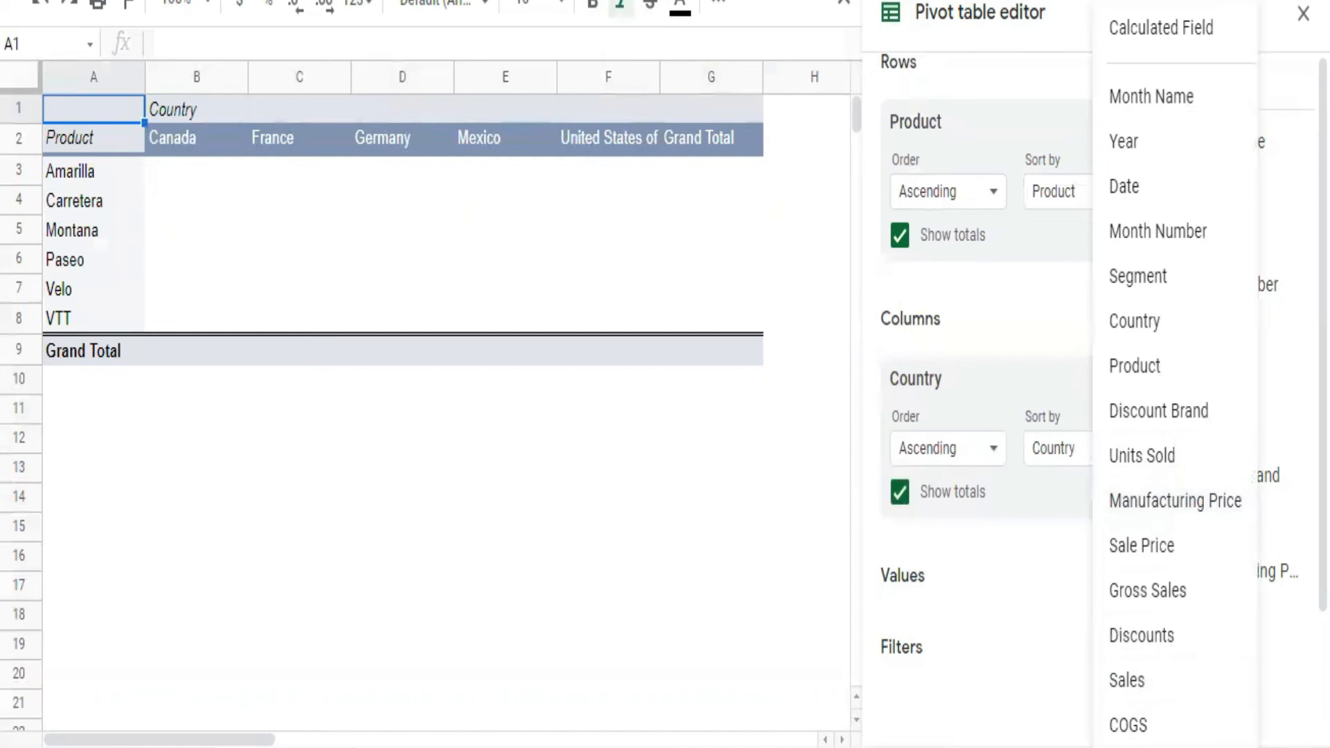
left_click(1136, 747)
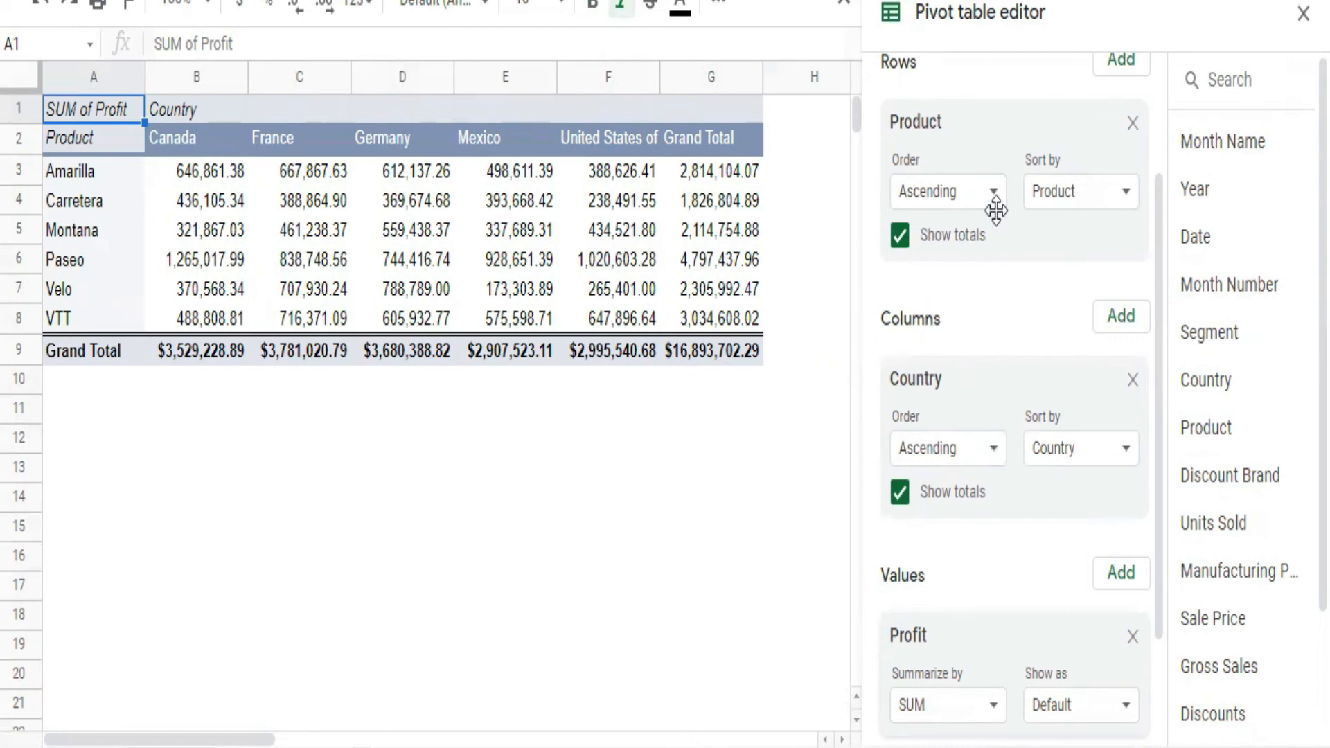
scroll(1013, 561, "down", 2)
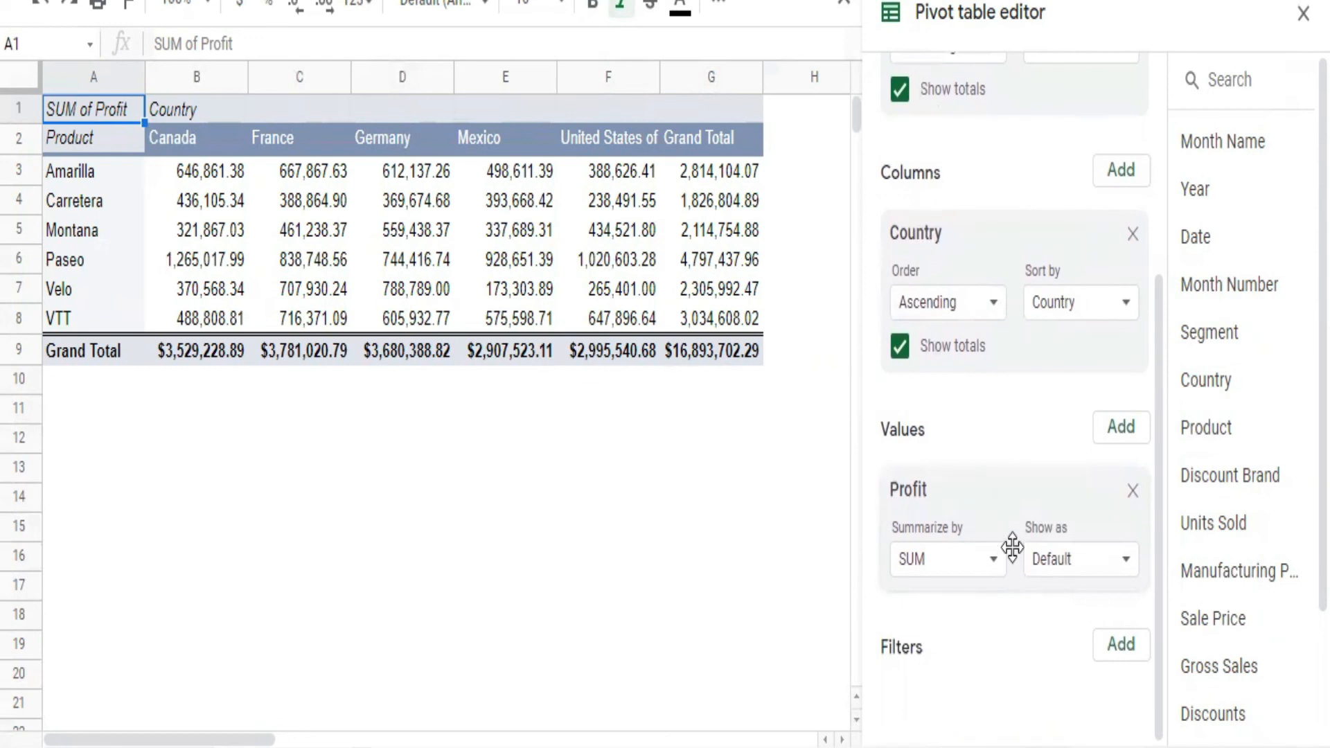
scroll(1013, 545, "up", 4)
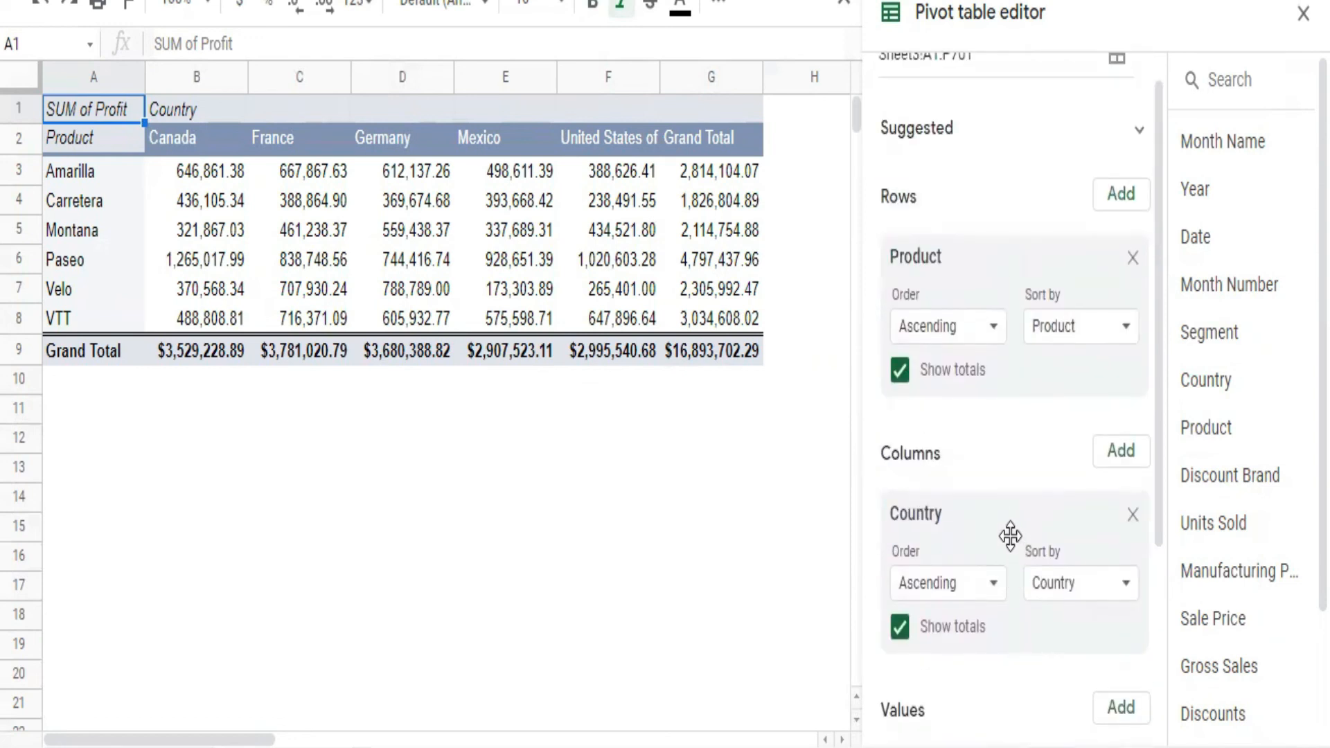